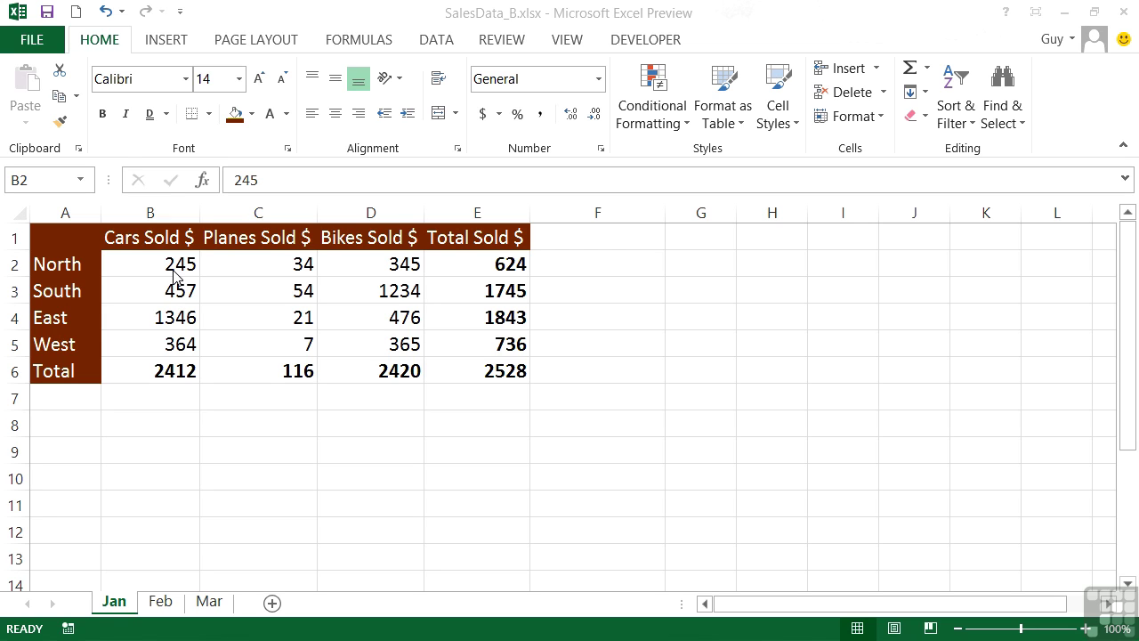
Narrow column B until its heading is cut off and wrap the text of heading cell B1.
click(199, 216)
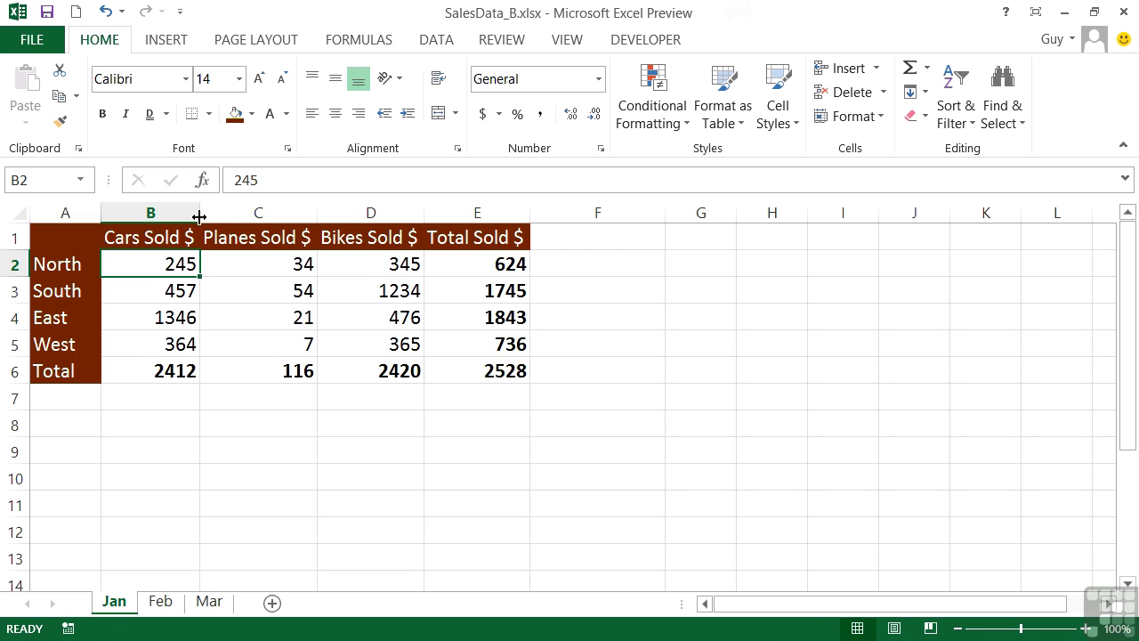
drag(200, 217, 162, 211)
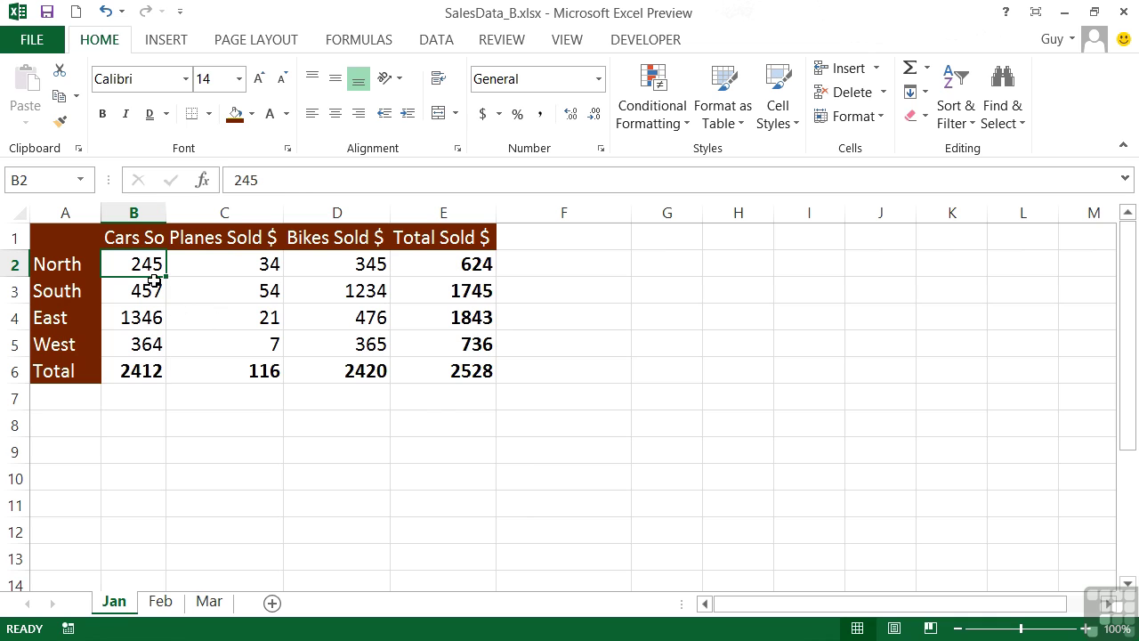
click(138, 240)
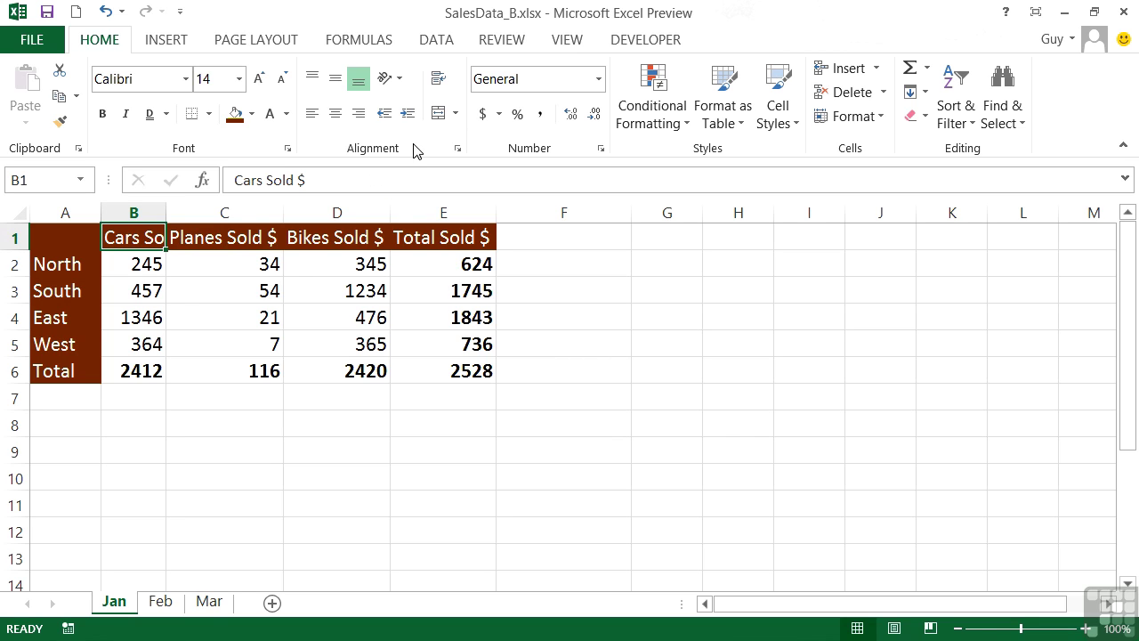
click(448, 85)
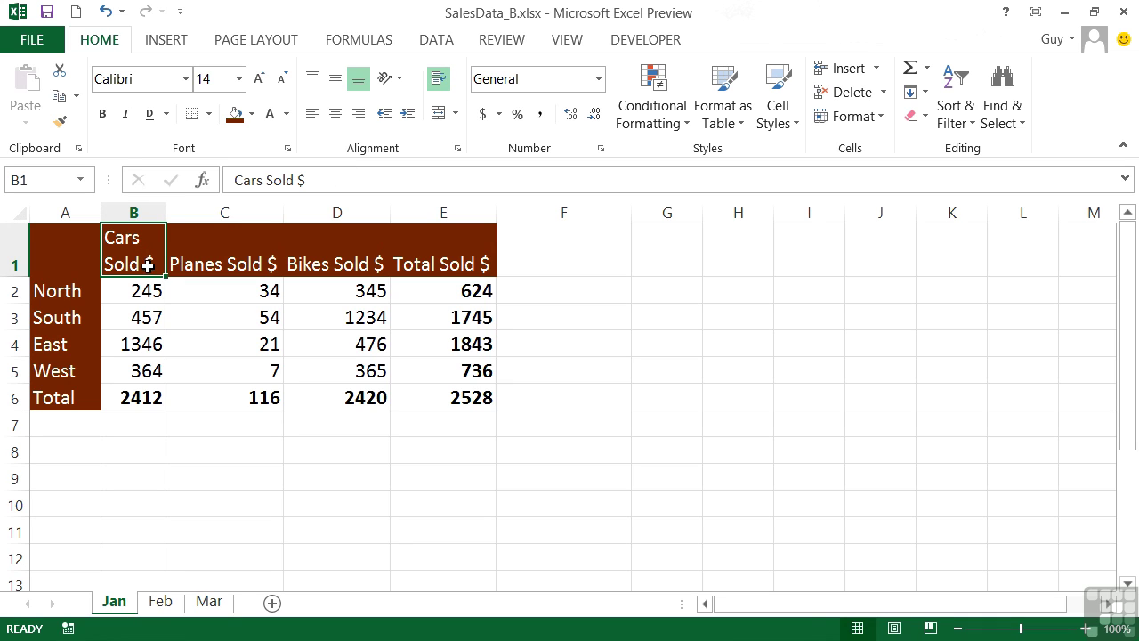
Narrow columns C to E to about column B's width and wrap the text in heading cells C1:E1.
drag(253, 212, 404, 215)
click(201, 290)
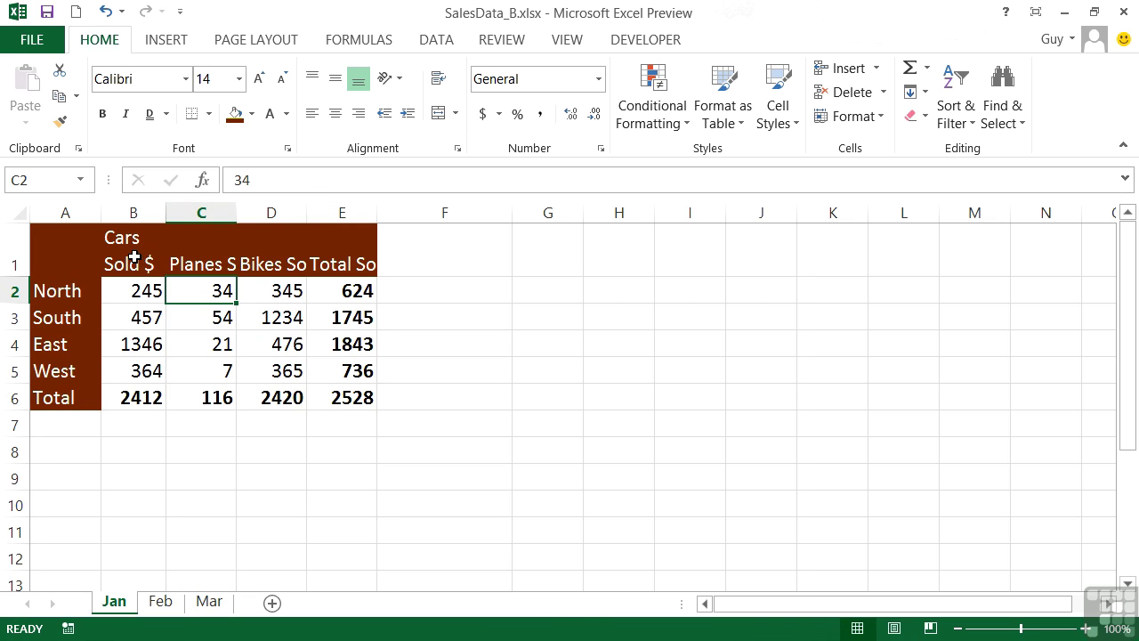
click(272, 253)
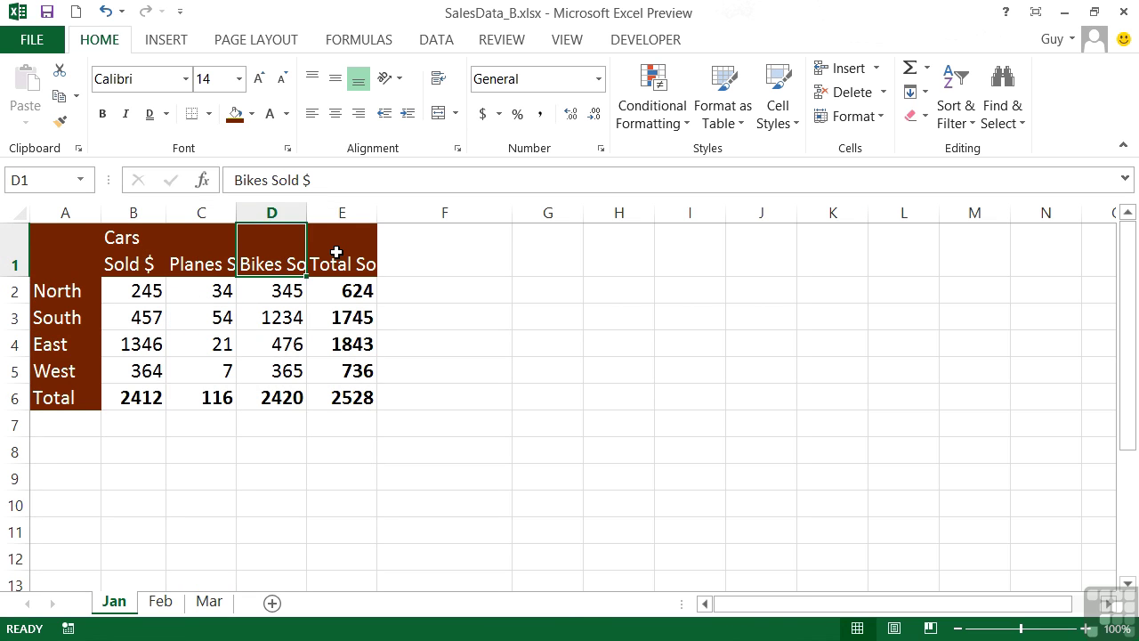
click(337, 253)
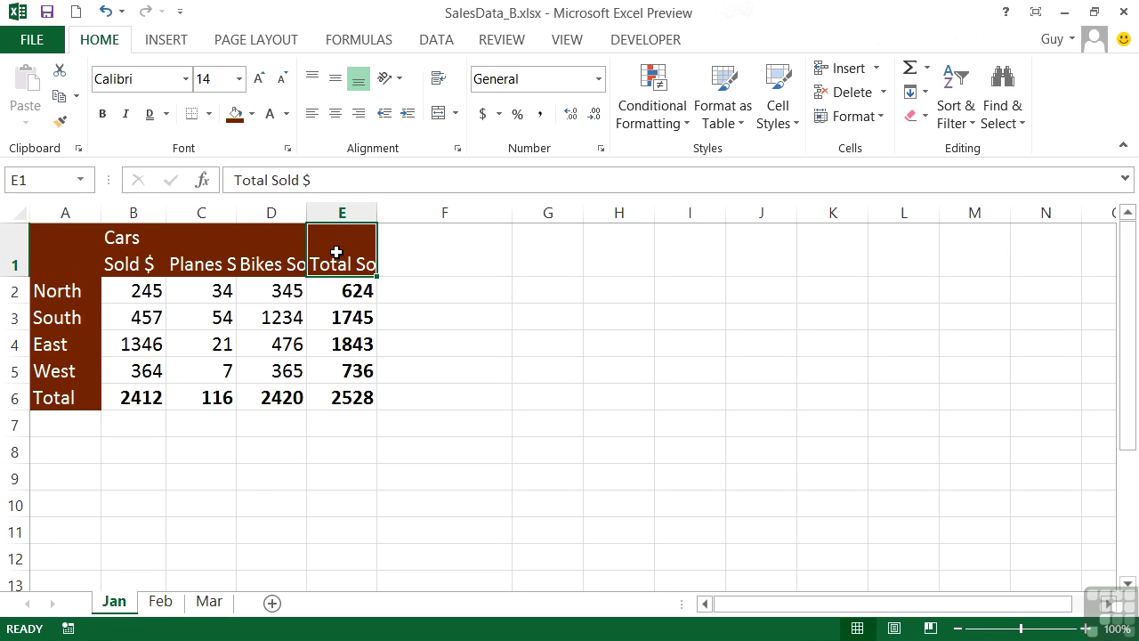
click(211, 249)
drag(211, 250, 323, 251)
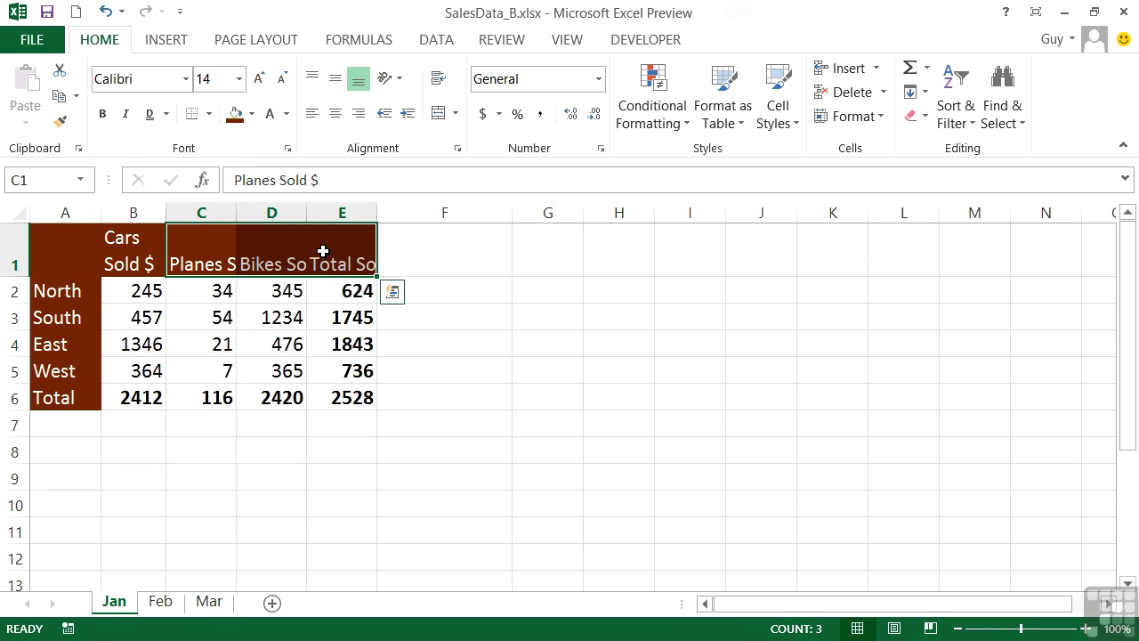
click(440, 82)
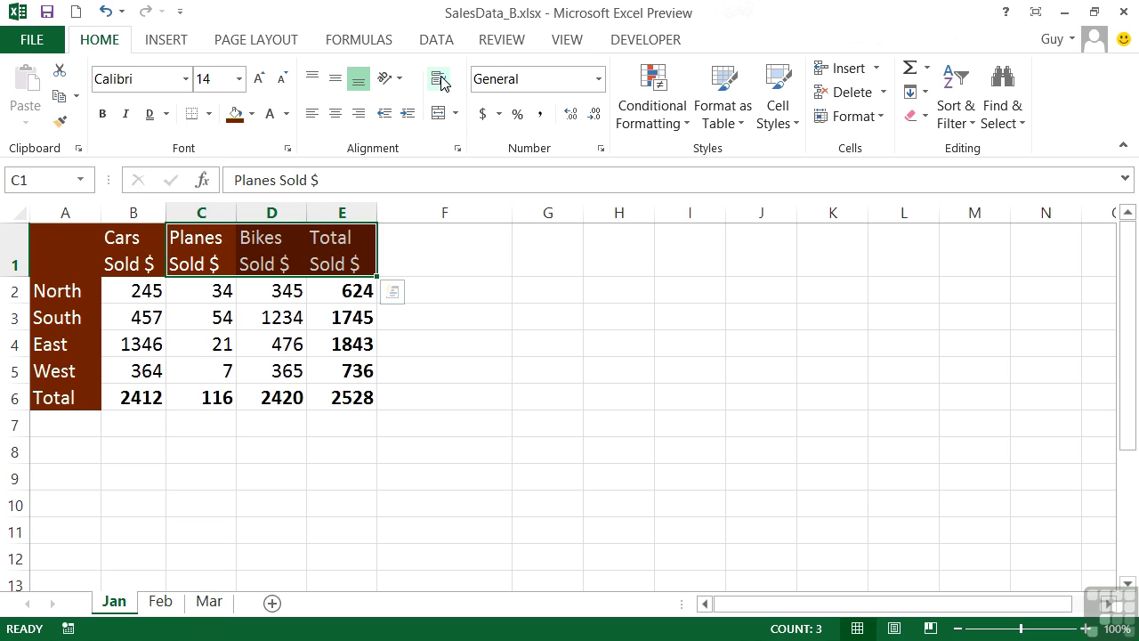
click(158, 251)
click(182, 256)
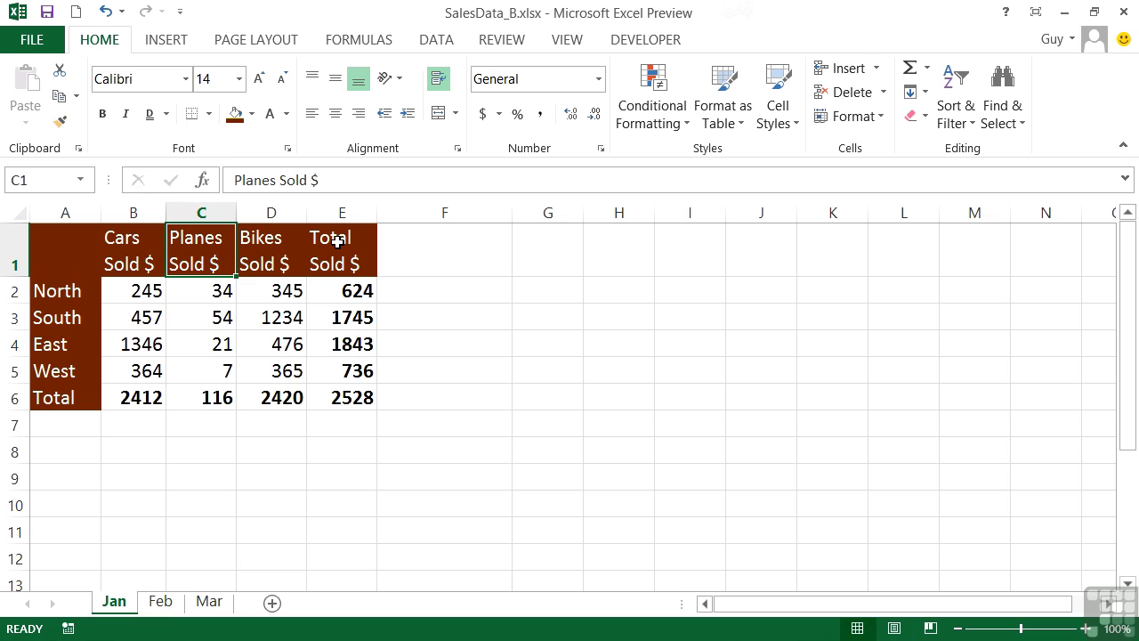
click(151, 265)
double_click(152, 265)
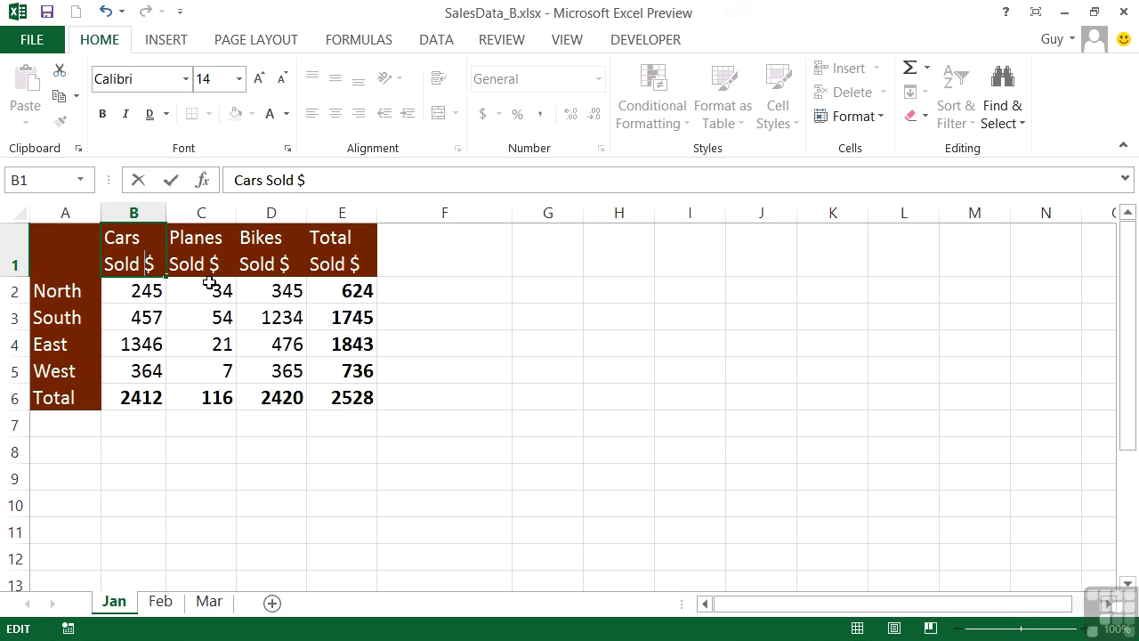
key(Return)
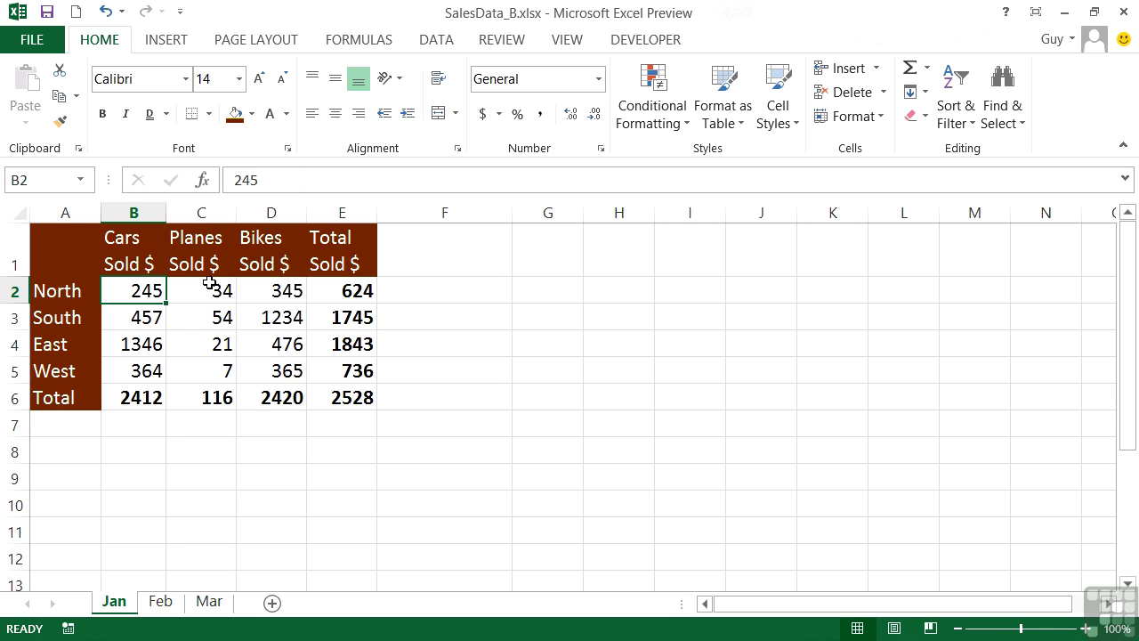
Insert a line break before the $ sign in the Cars Sold and Planes Sold headings (B1 and C1).
click(146, 267)
double_click(147, 267)
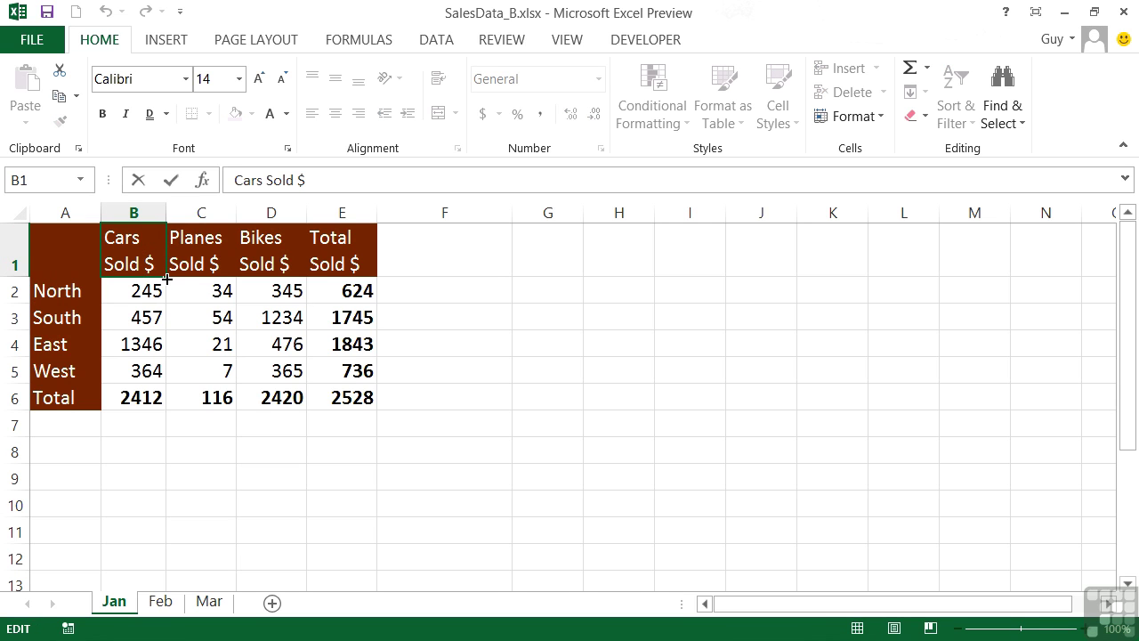
key(alt+Return)
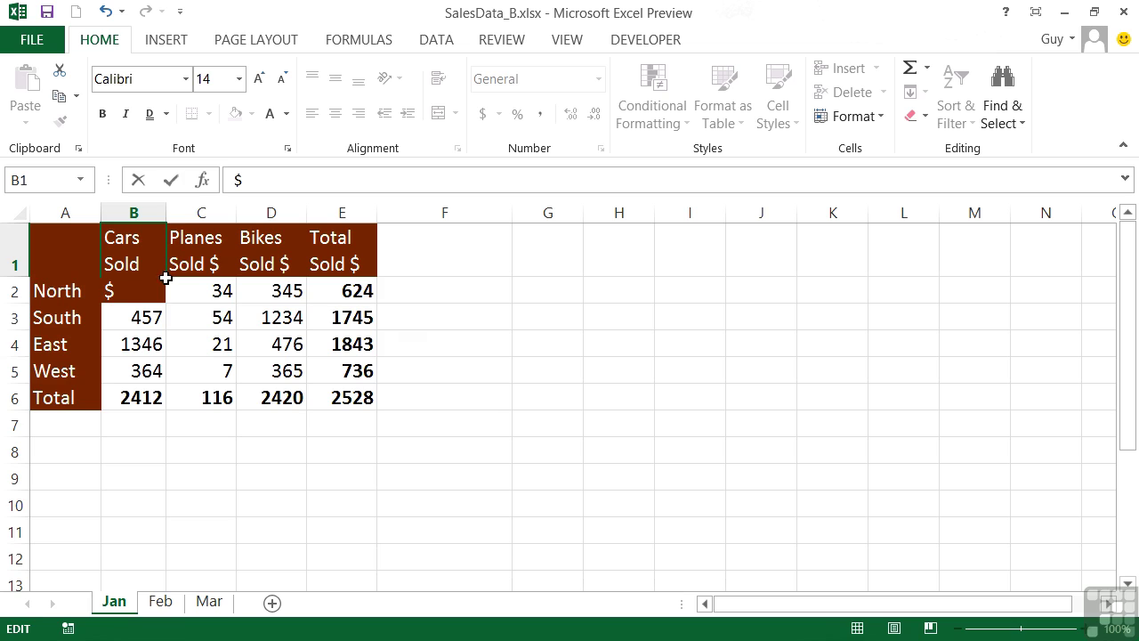
key(Return)
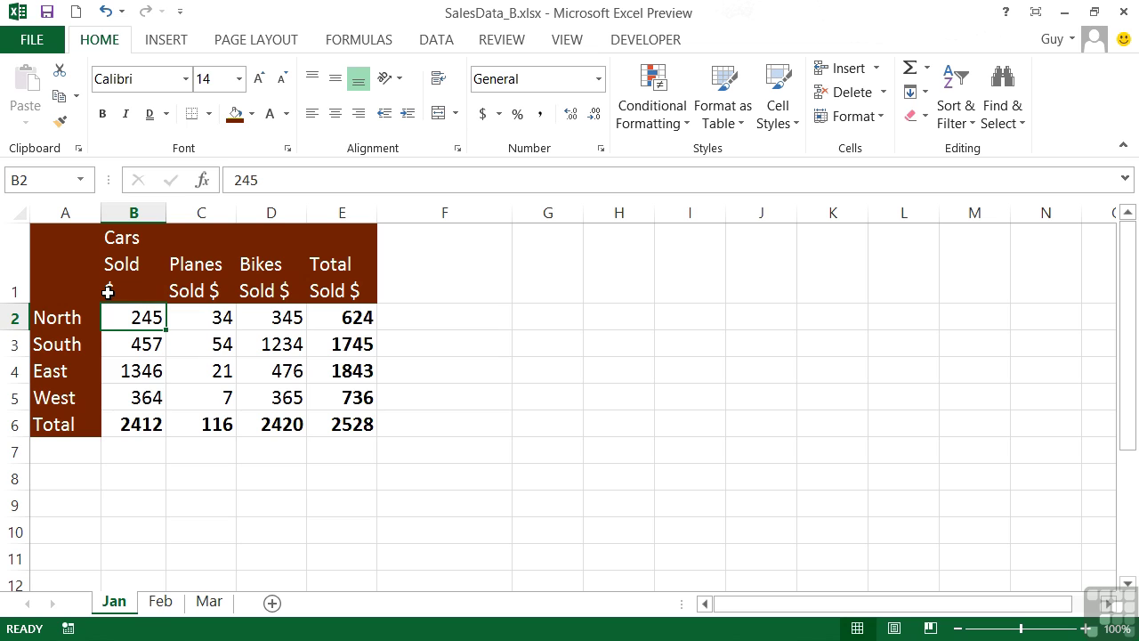
double_click(212, 291)
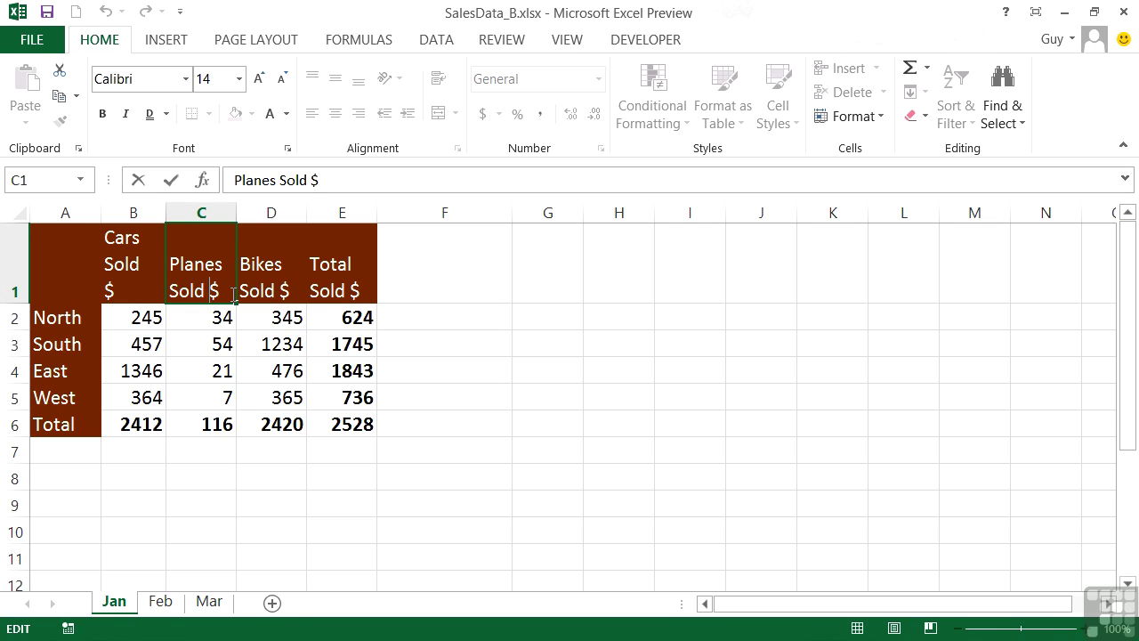
key(alt+Return)
key(Return)
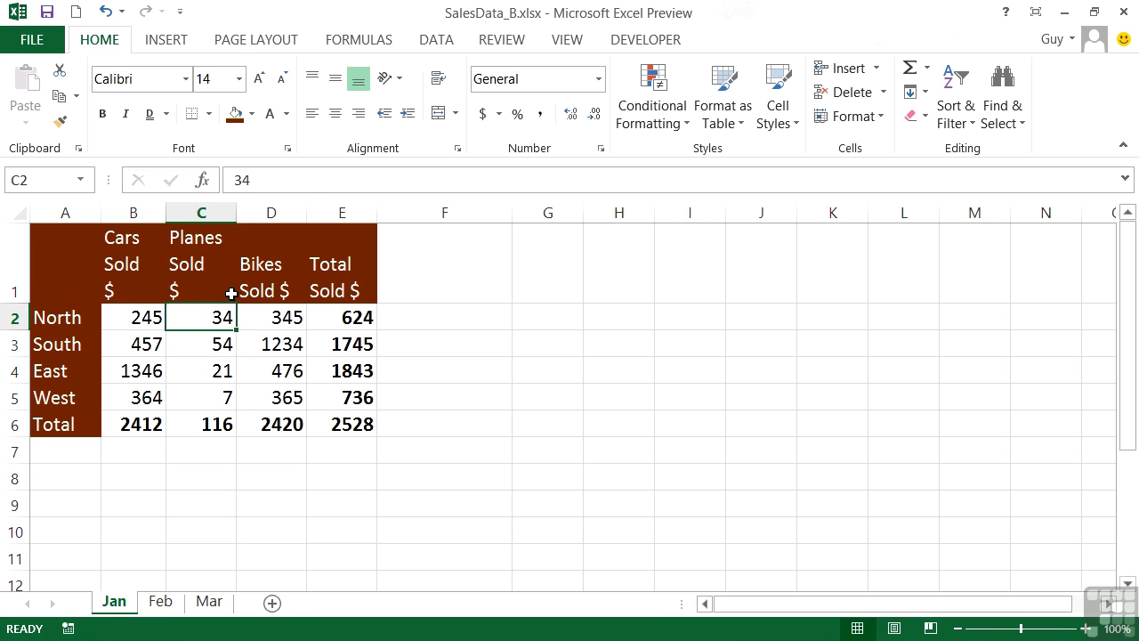
Insert a line break before the $ sign in the Bikes Sold and Total Sold headings (D1 and E1).
click(287, 292)
double_click(287, 292)
key(Left)
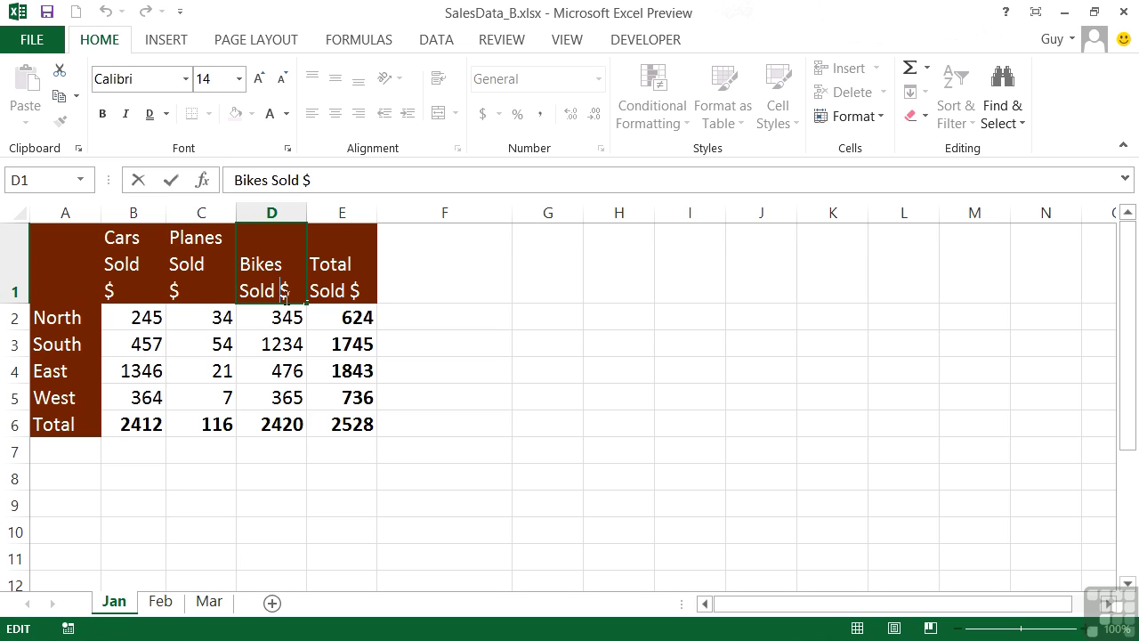
key(alt+Return)
click(343, 289)
double_click(346, 291)
key(Right)
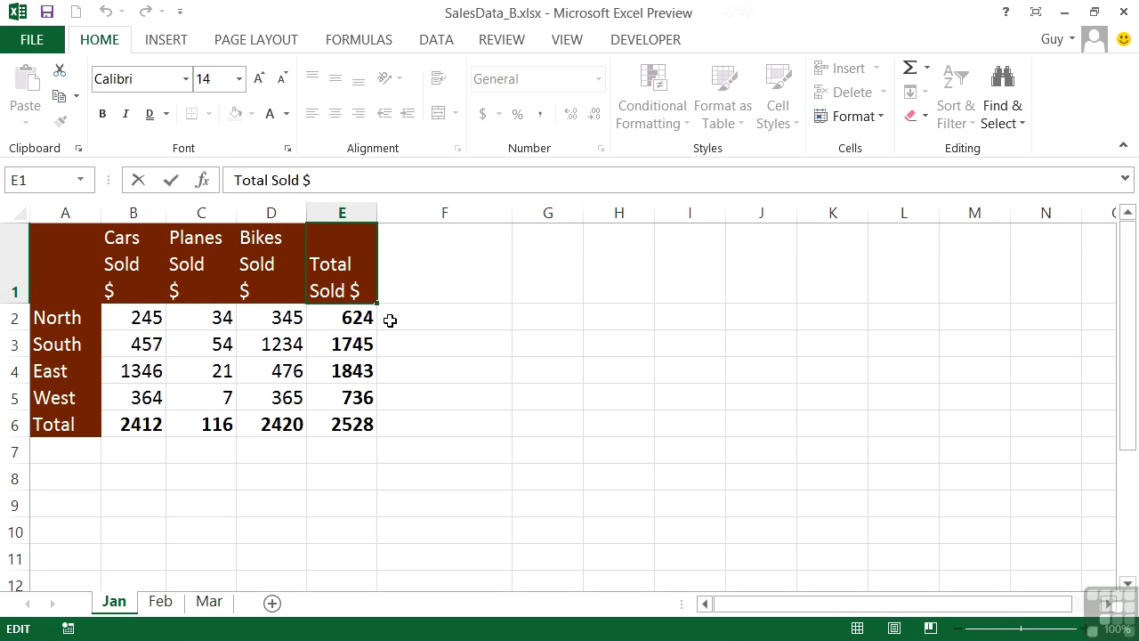
key(alt+Return)
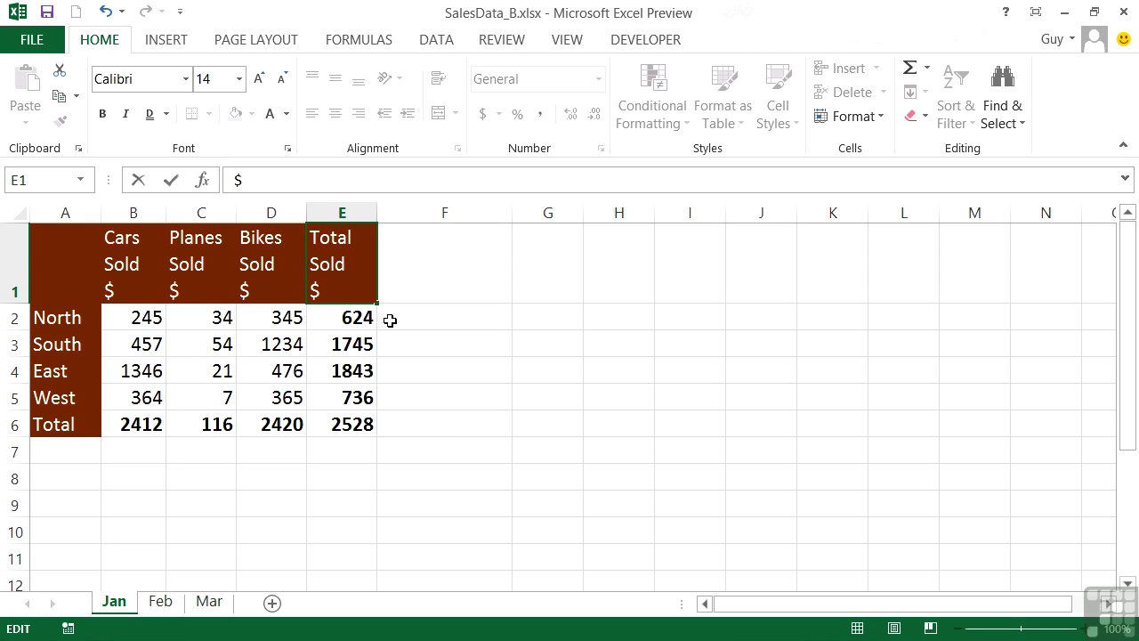
click(361, 315)
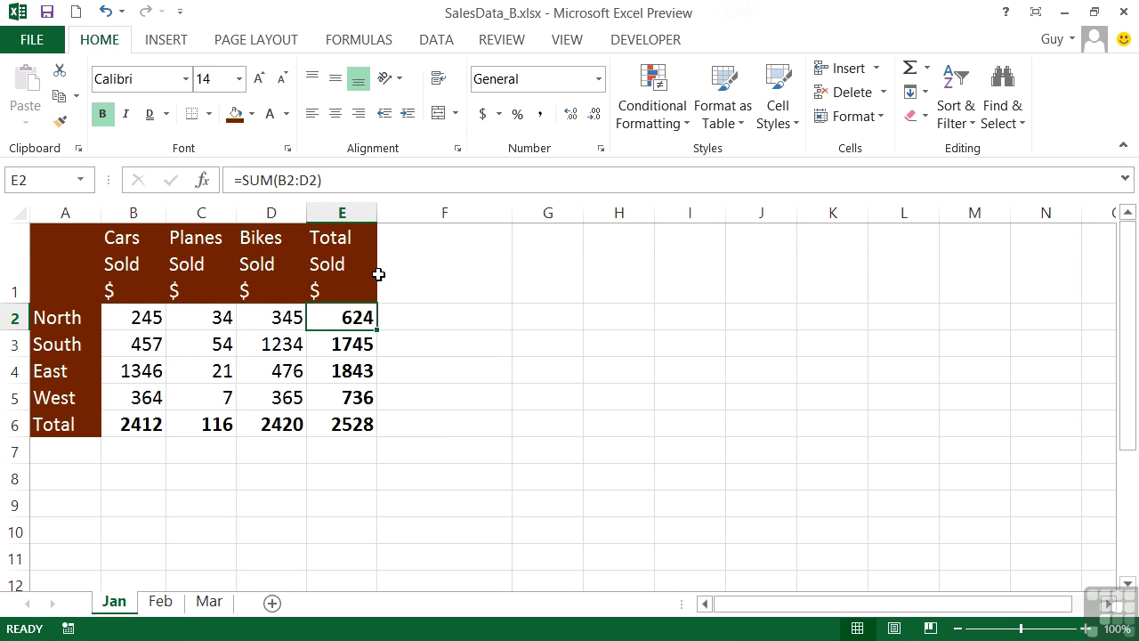
click(371, 272)
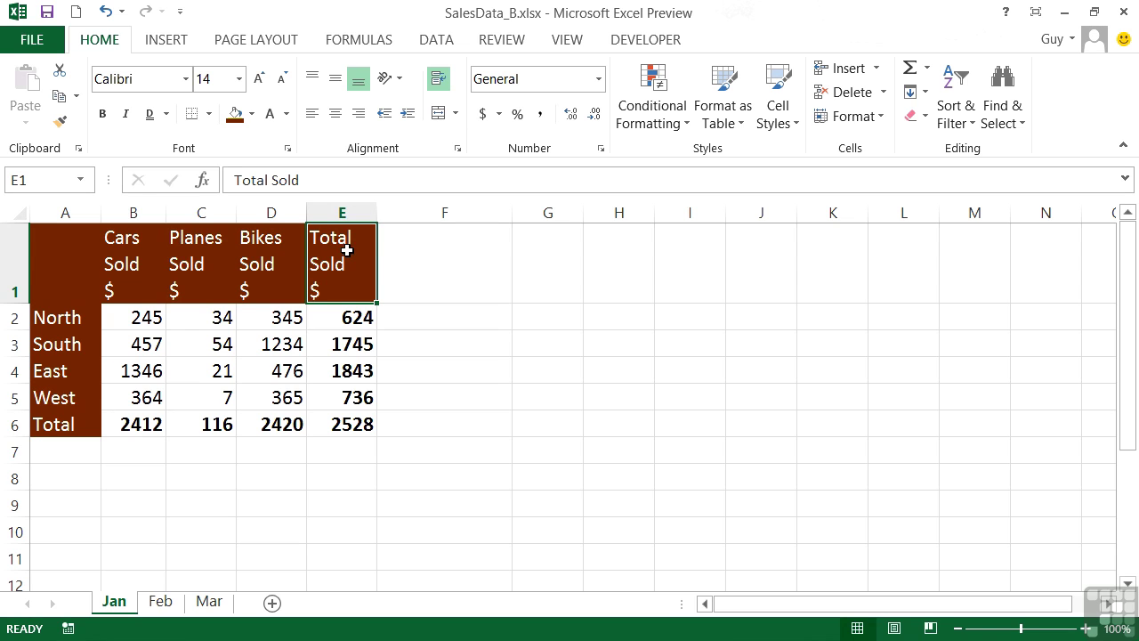
Insert a new row above the heading row and enter the title "January Sales for Inc Corp" in A1.
click(15, 272)
right_click(15, 273)
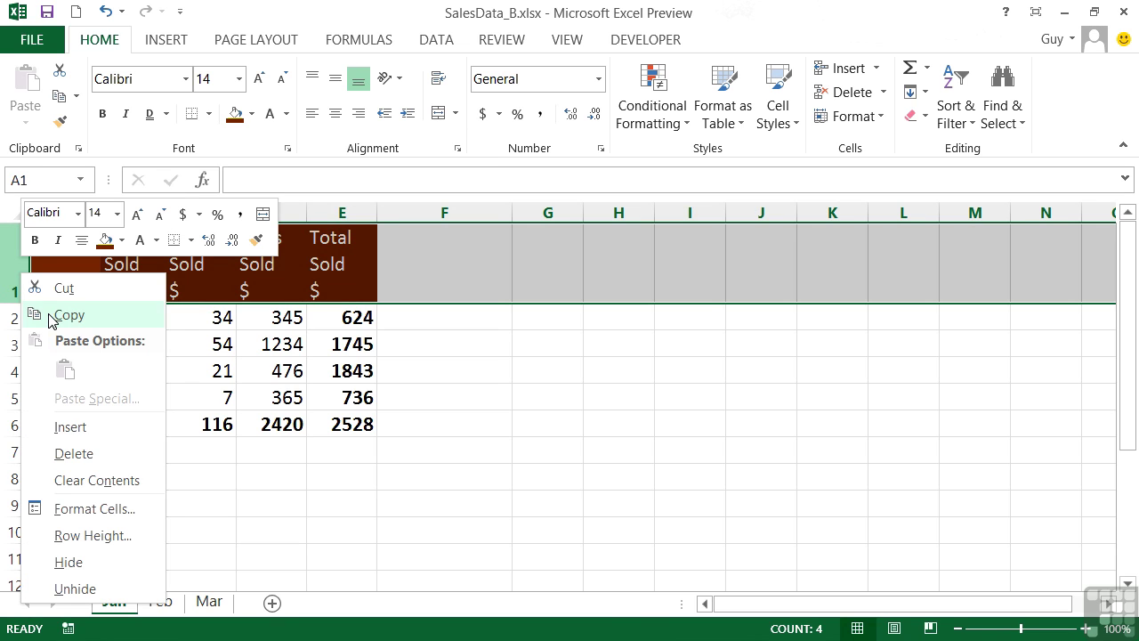
click(97, 427)
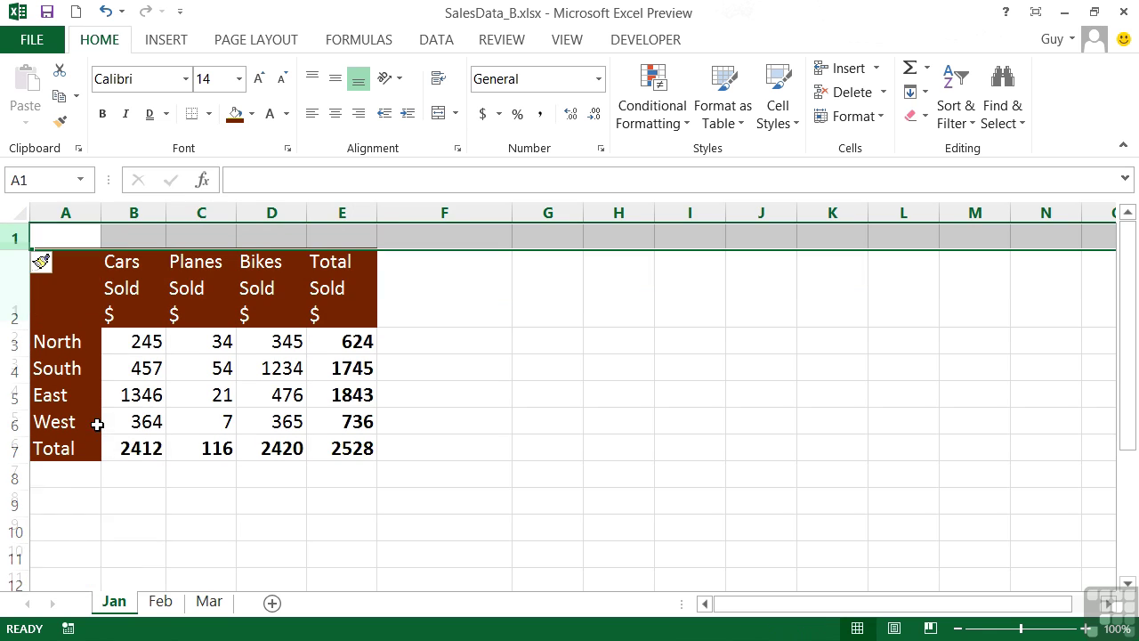
click(94, 236)
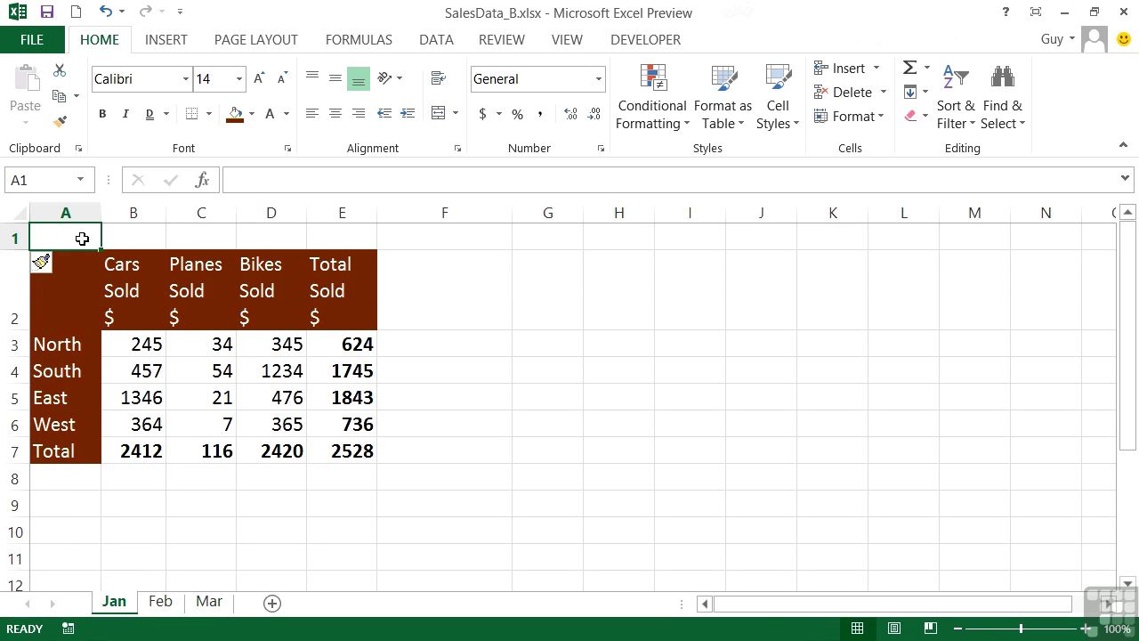
text(January)
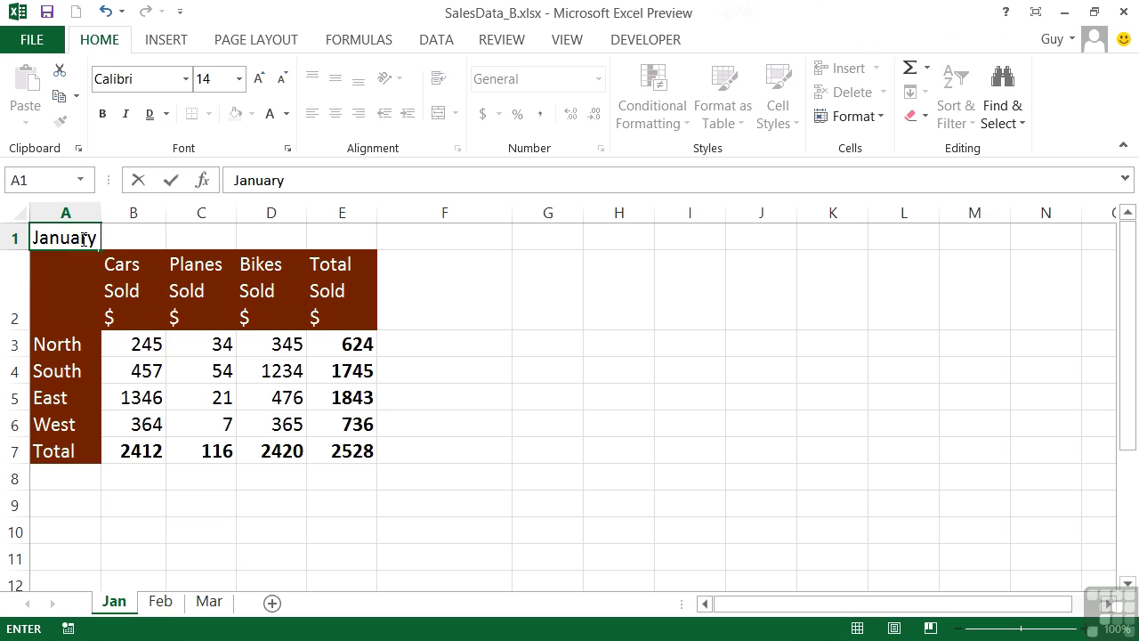
text( Sales for Inc Corp)
key(Return)
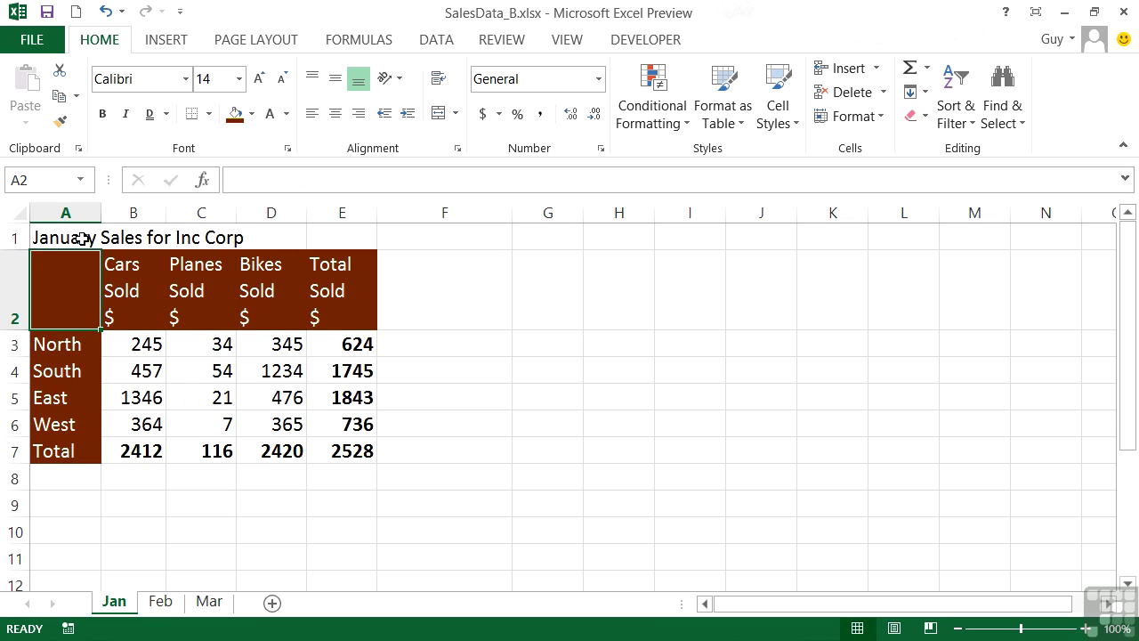
Merge and center the January sales title across cells A1:E1.
click(82, 238)
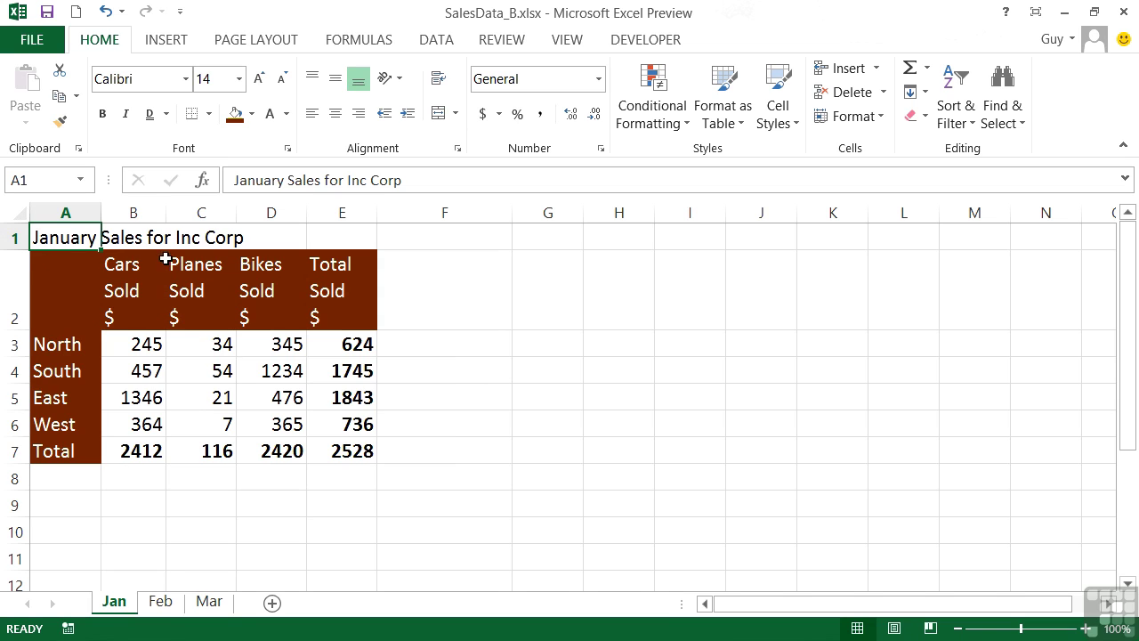
drag(78, 239, 353, 237)
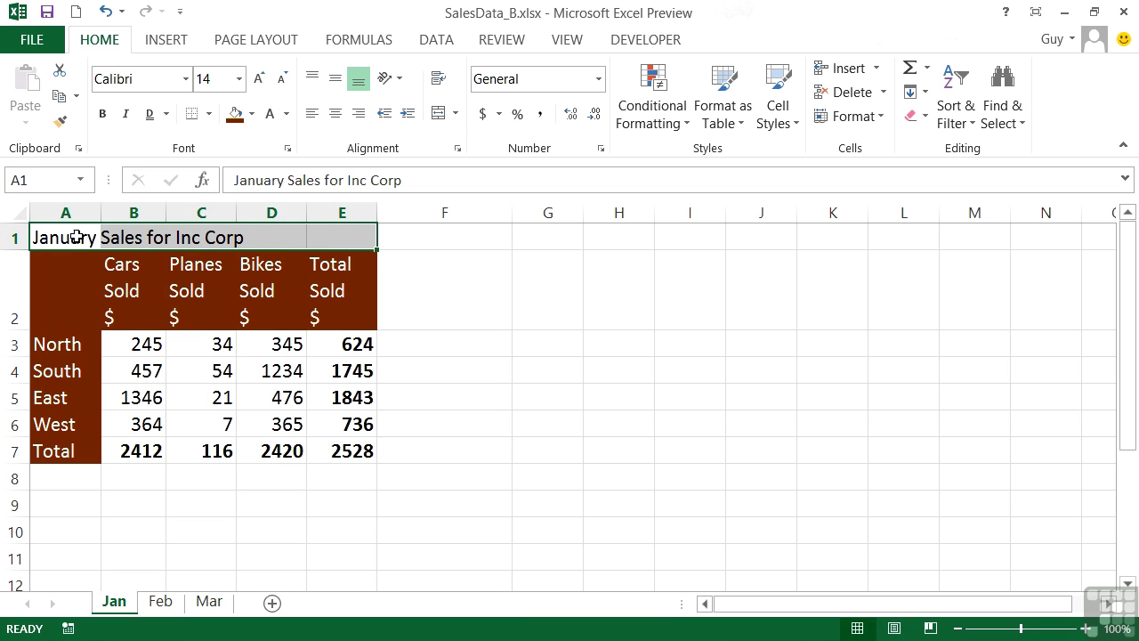
click(439, 115)
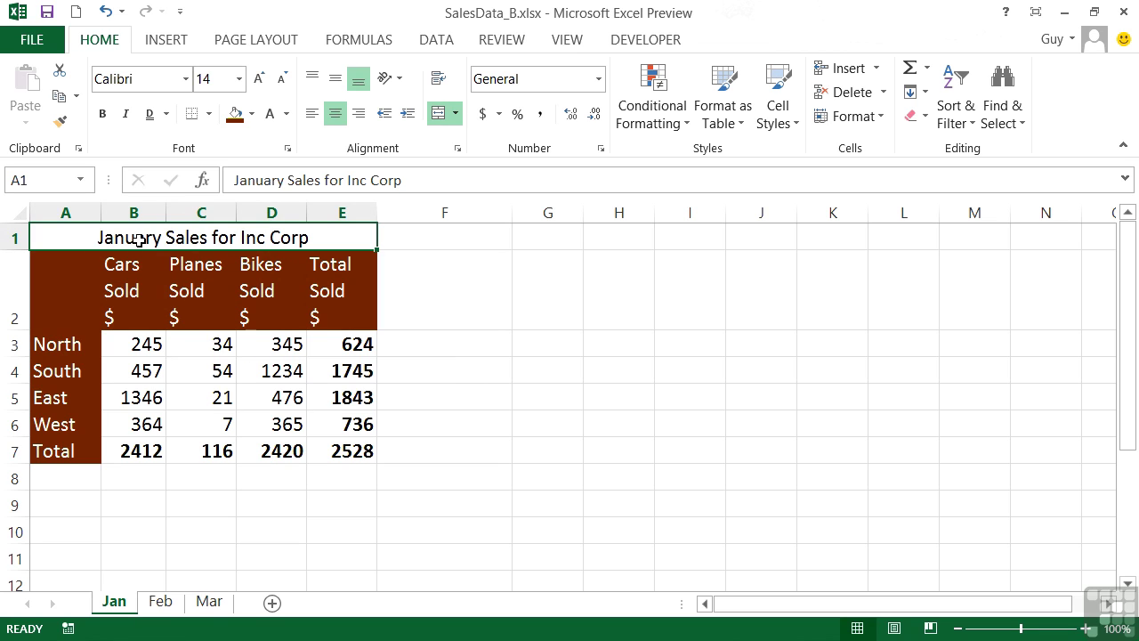
Give the merged title cell a dark blue fill and white font.
click(253, 114)
click(305, 235)
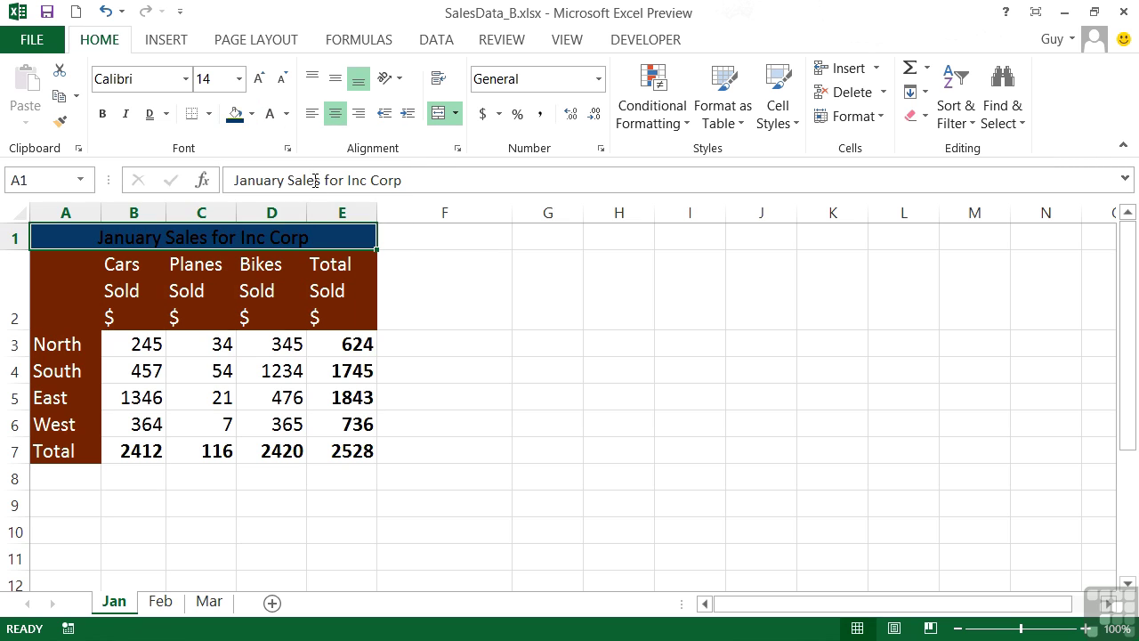
click(287, 117)
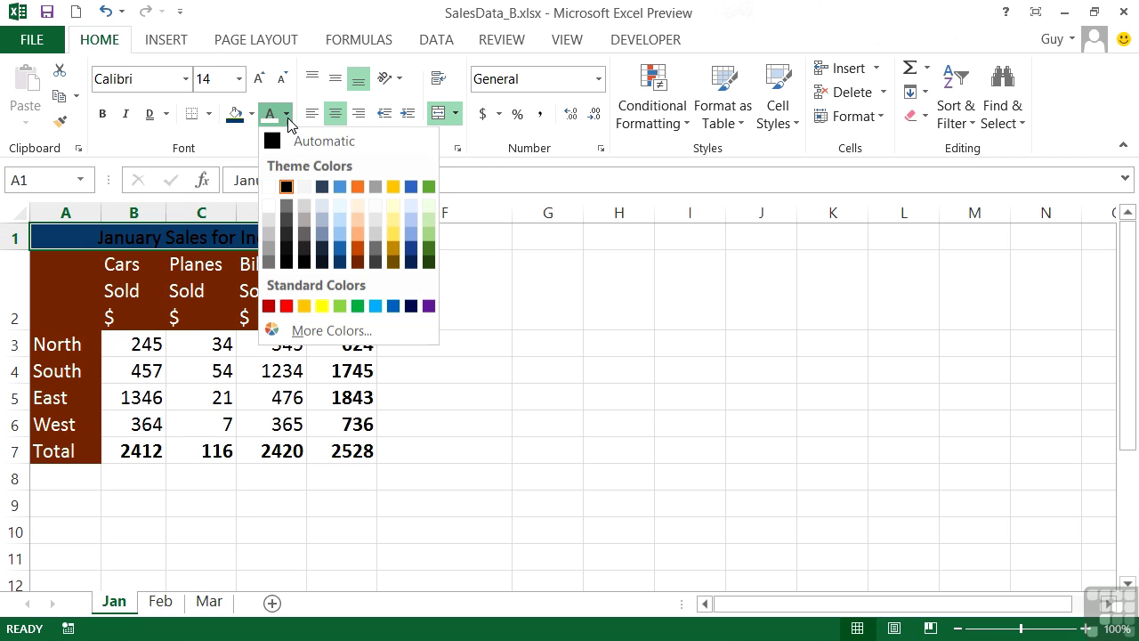
click(280, 189)
click(365, 282)
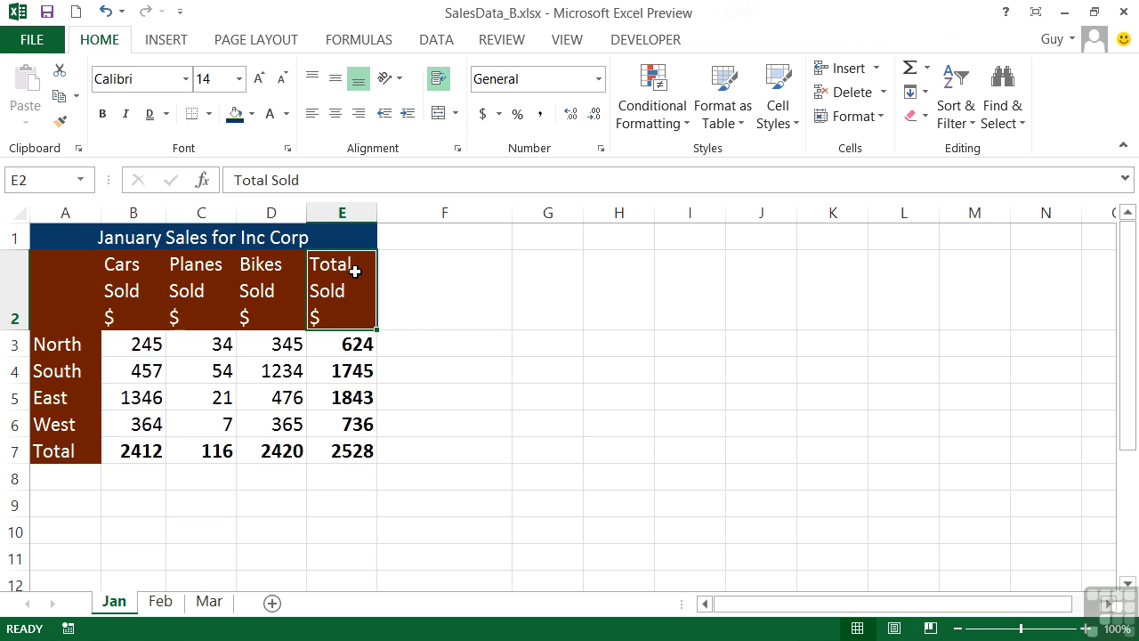
Enter "January" in cell I1 and "2012" in cell K1.
click(684, 236)
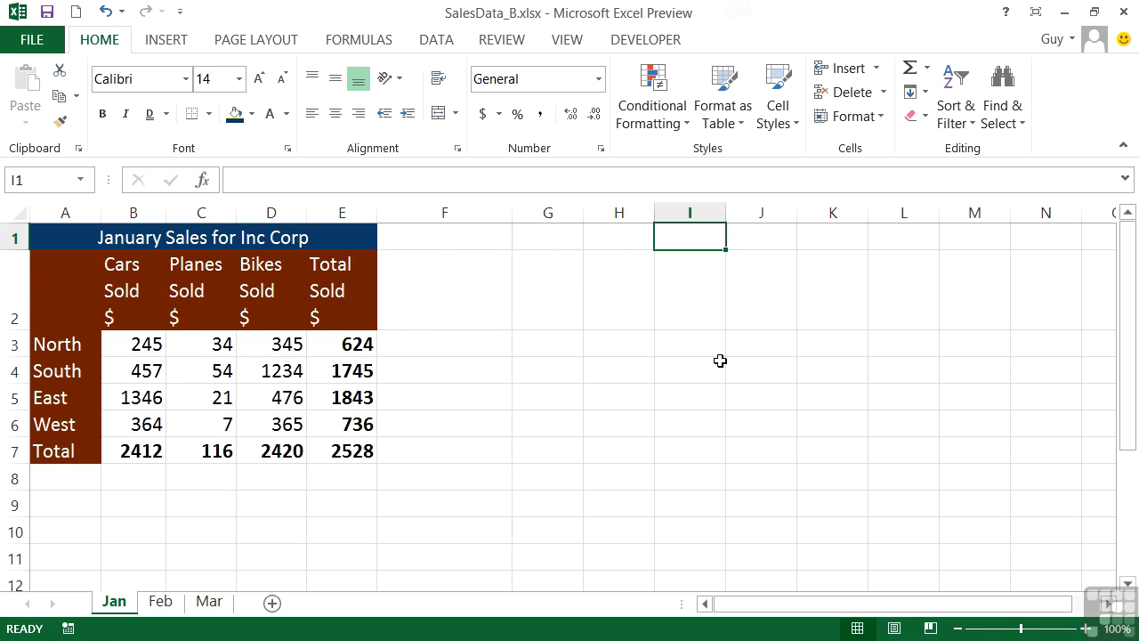
text(January)
key(Tab)
key(Tab)
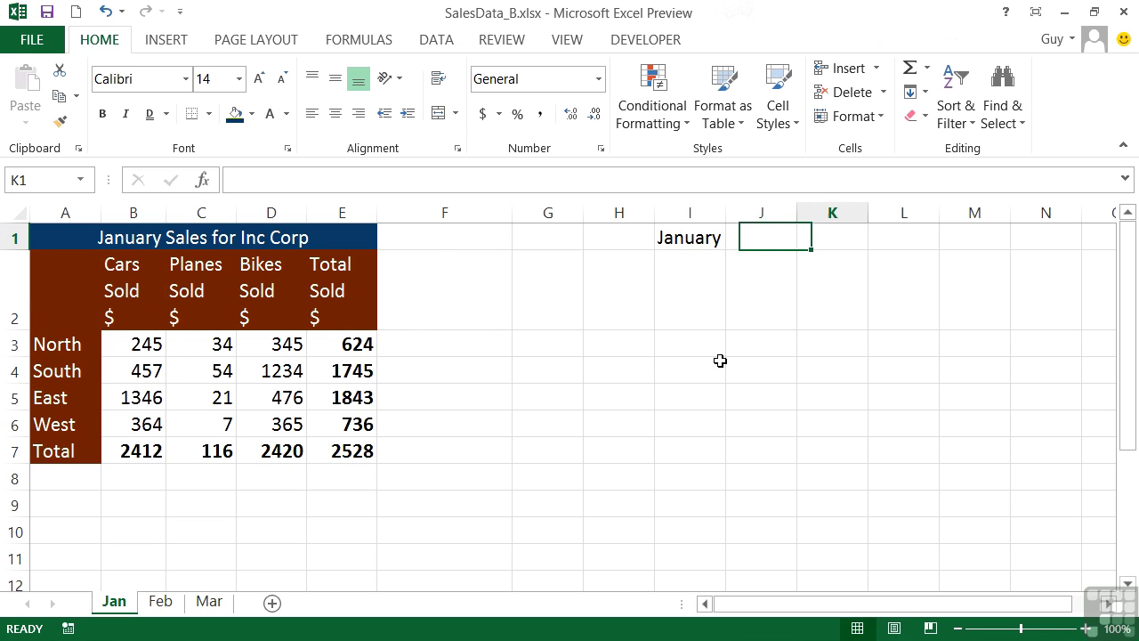
text(2012)
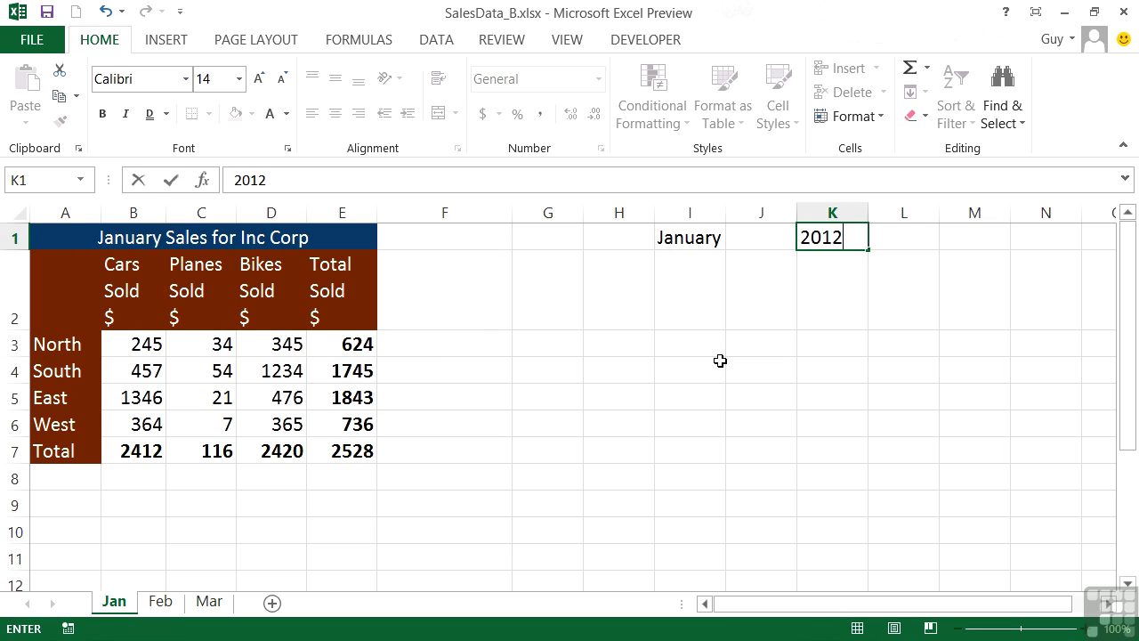
key(Return)
Merge and center cells I1:M1, accepting that only the upper-left value is kept.
drag(700, 241, 960, 224)
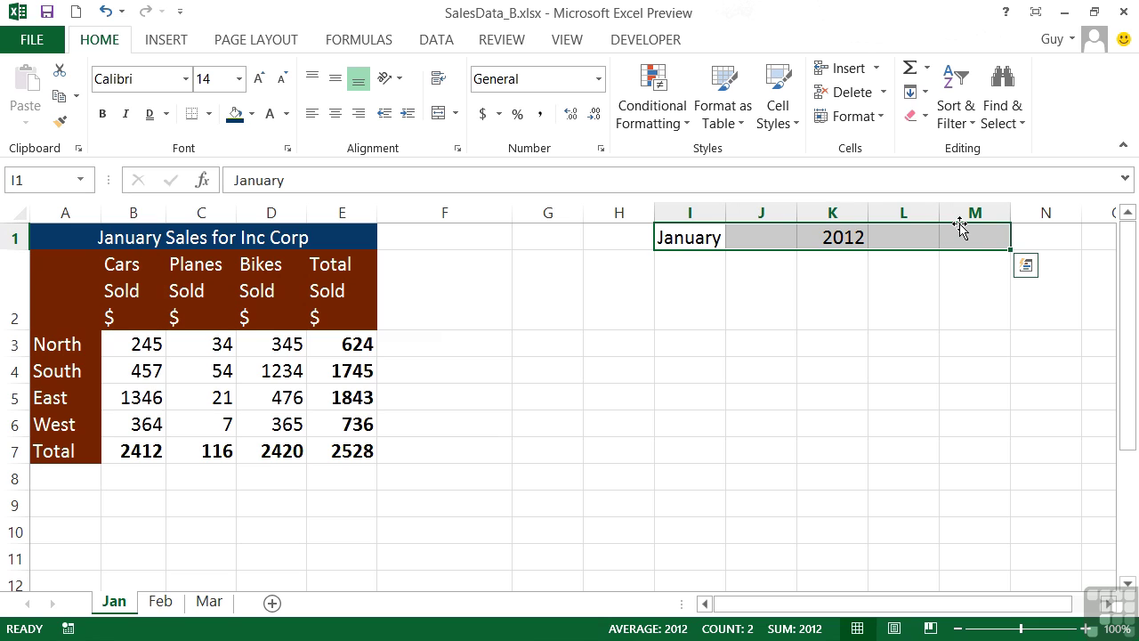
click(439, 113)
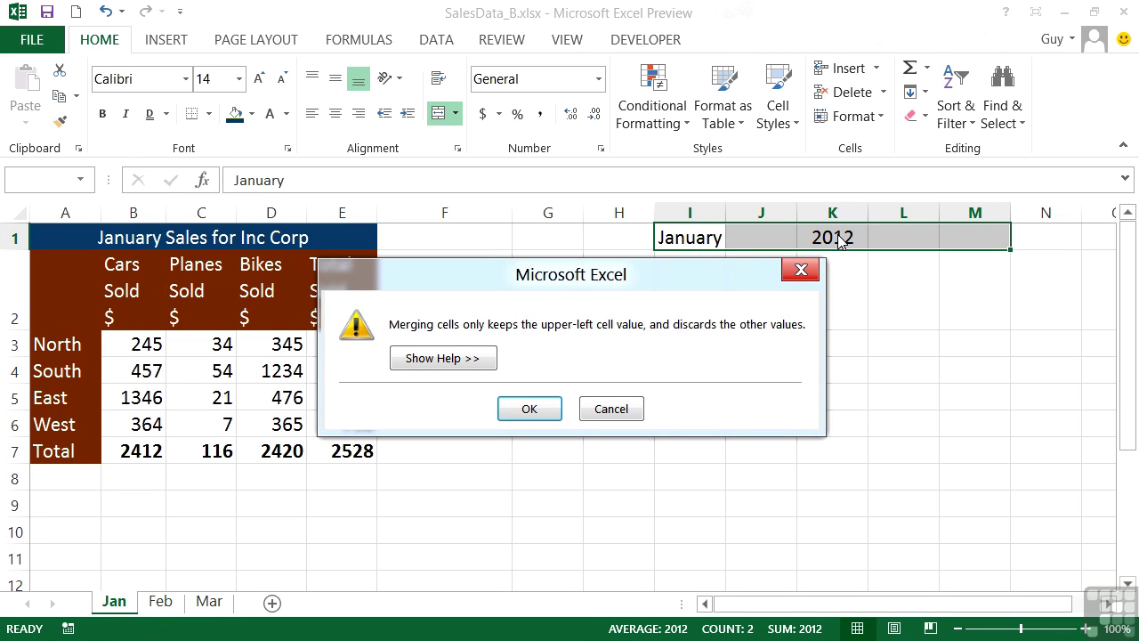
click(534, 410)
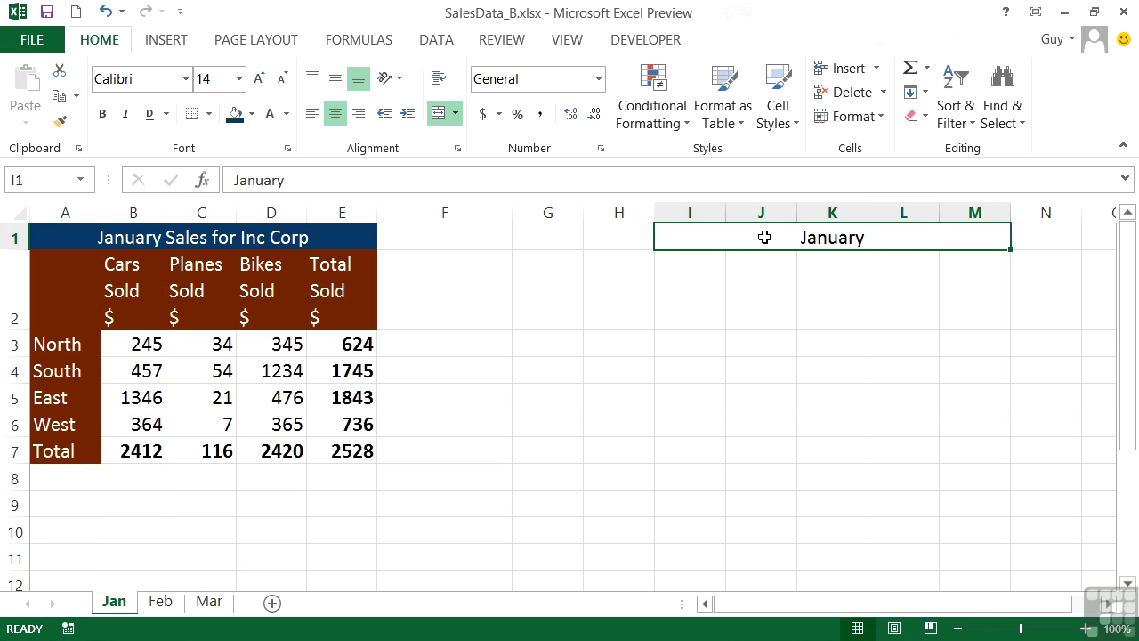
Unmerge cells I1:M1 and check the contents of the separate cells J1 to M1.
click(439, 118)
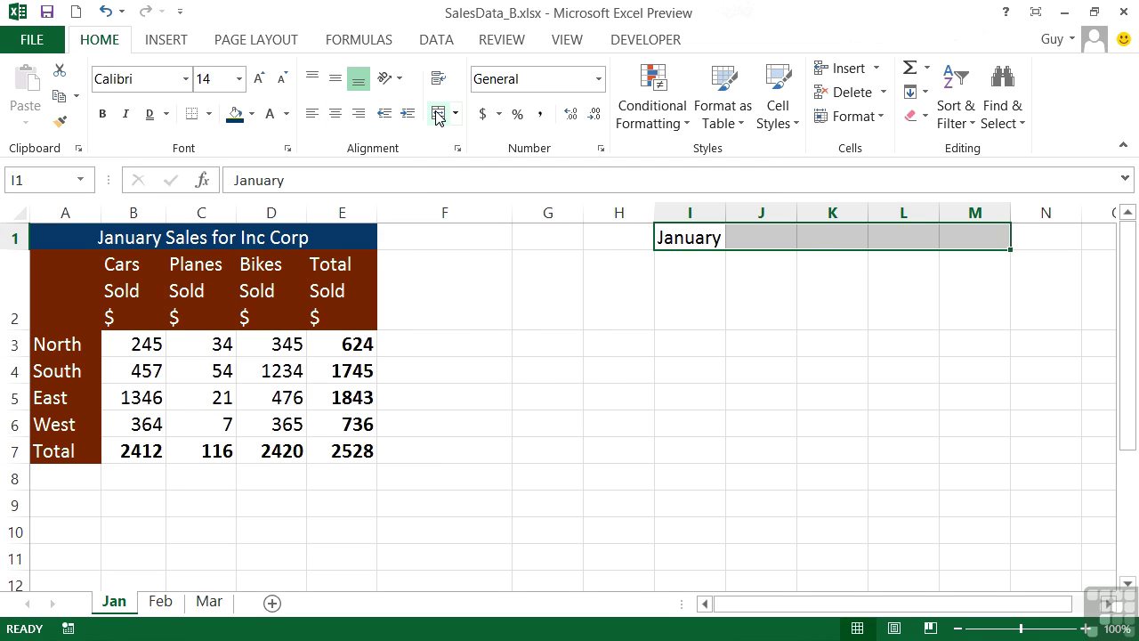
click(760, 243)
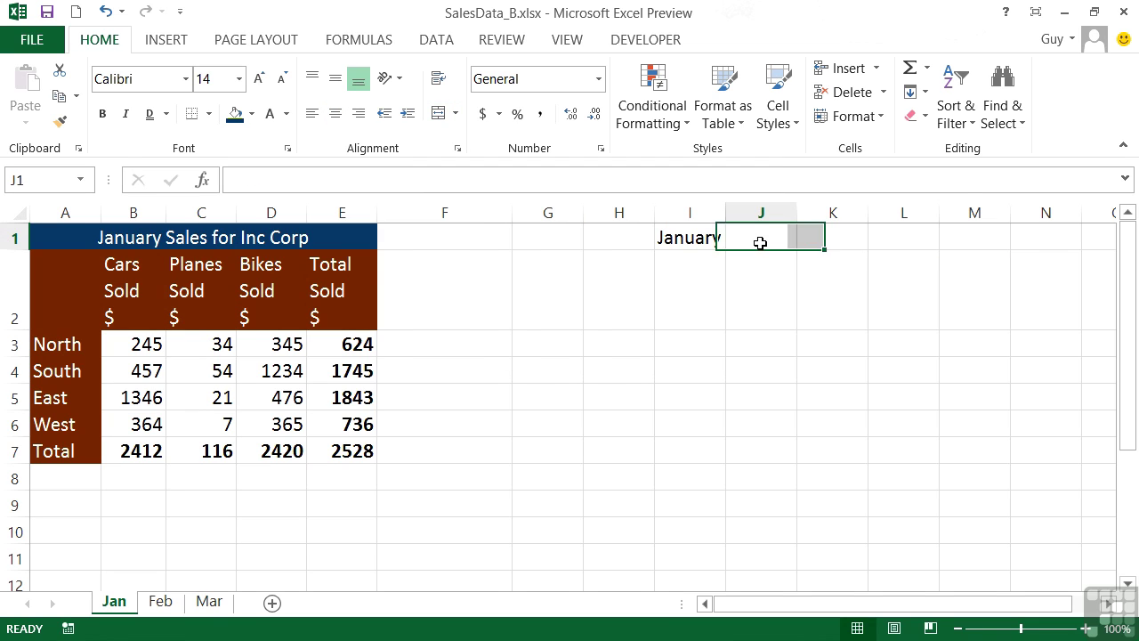
click(832, 238)
click(907, 237)
click(961, 240)
click(858, 242)
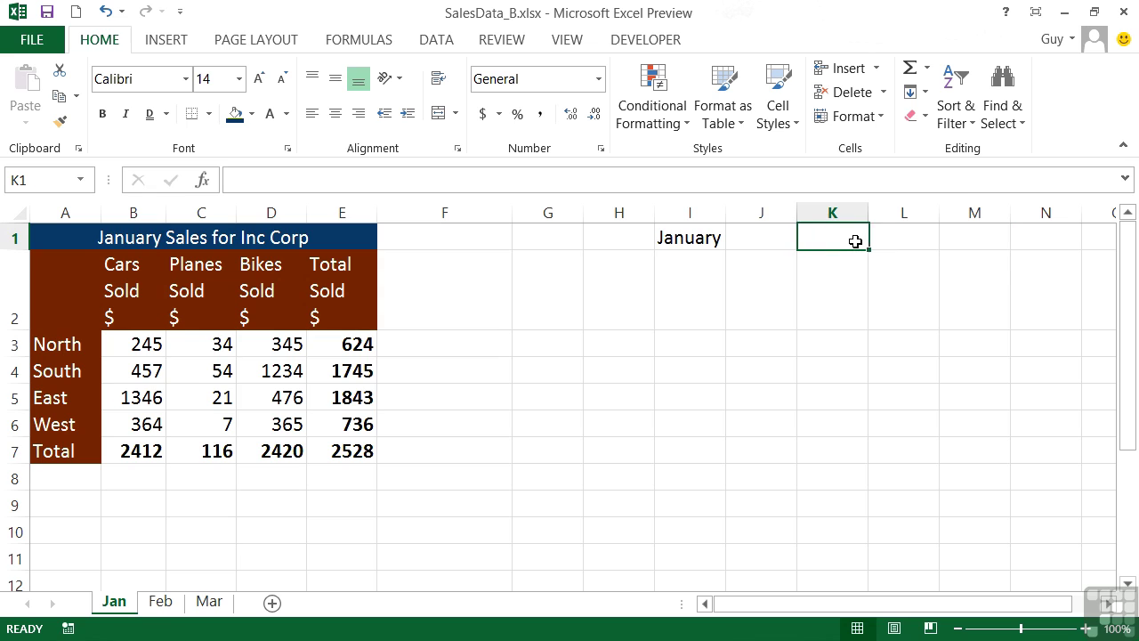